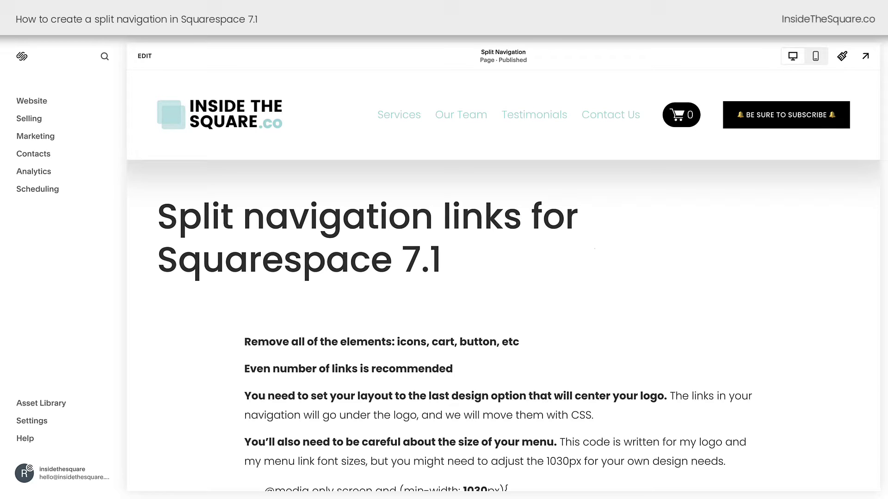
# - Read the page's setup notes on removing header elements, using an even number of links, and centering the logo
pyautogui.scroll(-4, 503, 300)
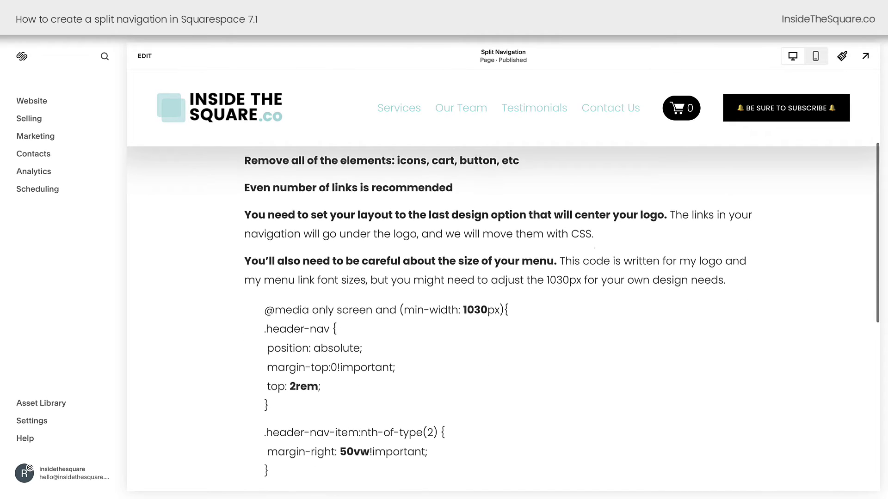
pyautogui.scroll(-1, 498, 319)
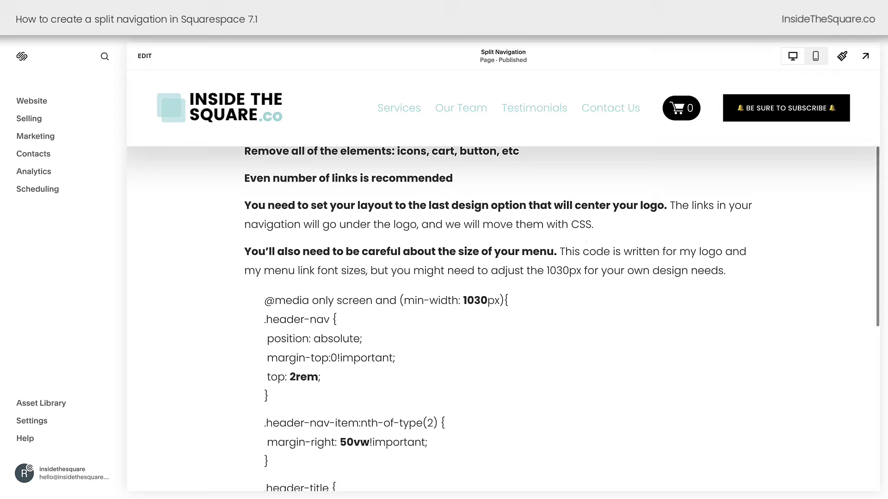
pyautogui.scroll(1, 503, 319)
pyautogui.moveTo(528, 176); pyautogui.dragTo(241, 175)
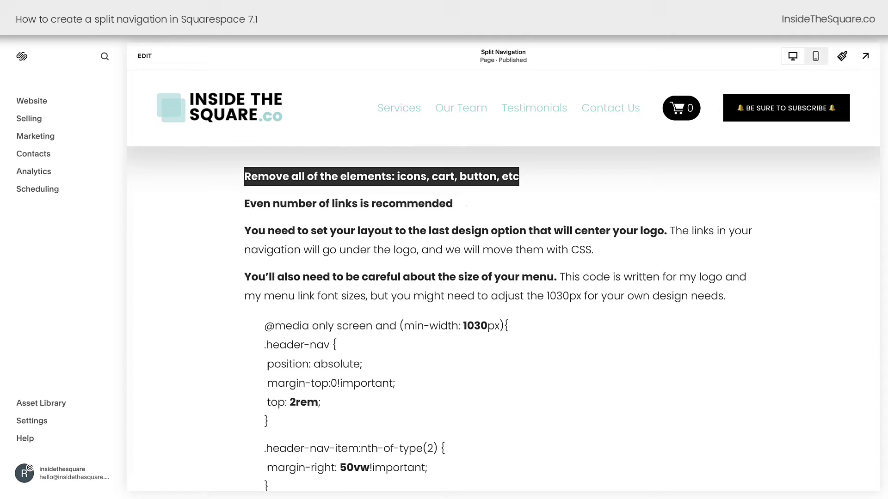
pyautogui.moveTo(465, 205); pyautogui.dragTo(242, 204)
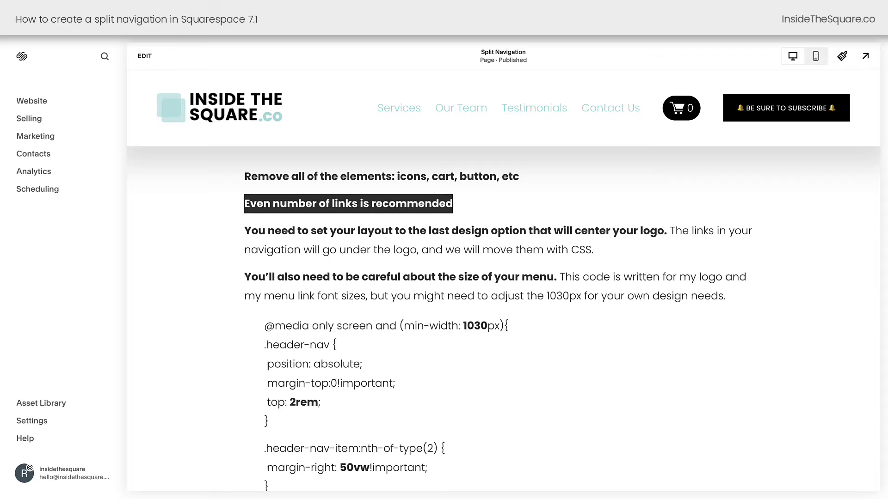
pyautogui.click(515, 212)
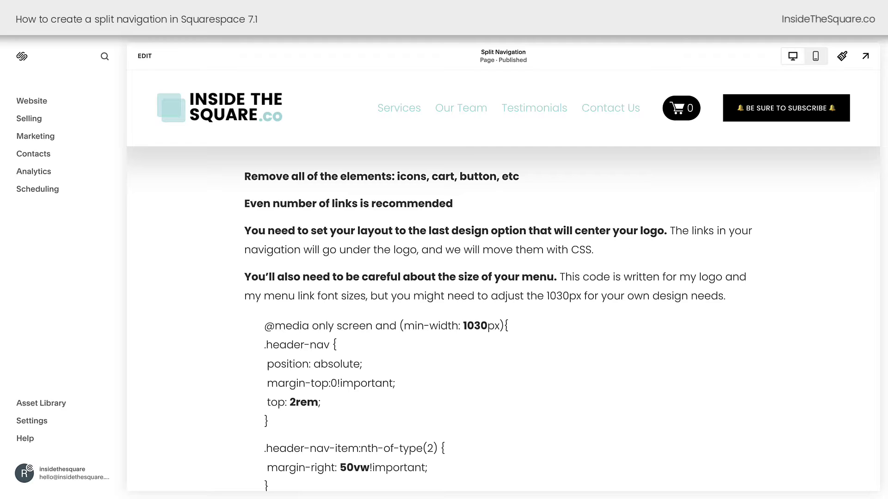
pyautogui.scroll(-2, 466, 223)
pyautogui.scroll(6, 465, 223)
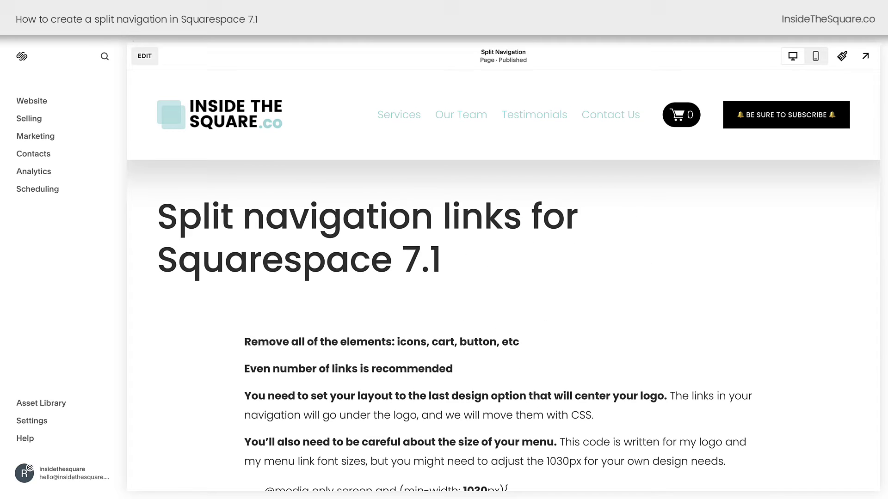
# - Open the site header for editing and turn off its Button and Cart elements
pyautogui.click(146, 56)
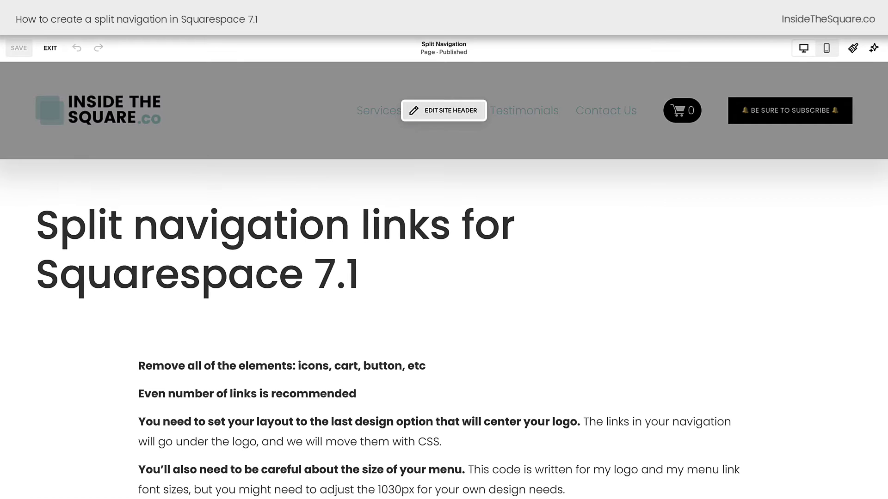
pyautogui.click(447, 114)
pyautogui.click(443, 115)
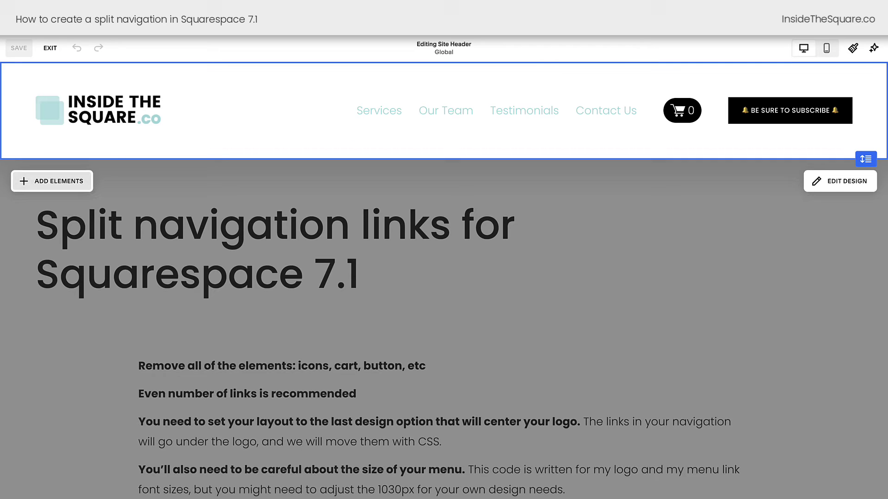
pyautogui.click(52, 181)
pyautogui.click(168, 216)
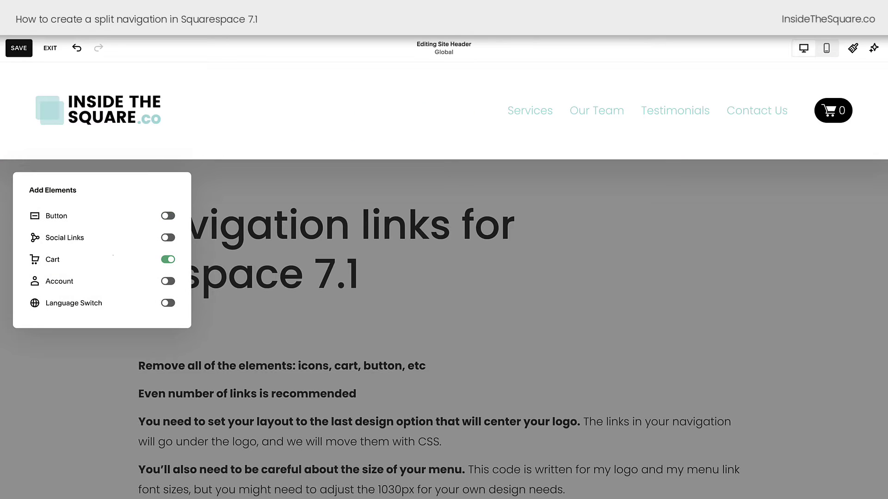
pyautogui.click(168, 260)
pyautogui.click(444, 114)
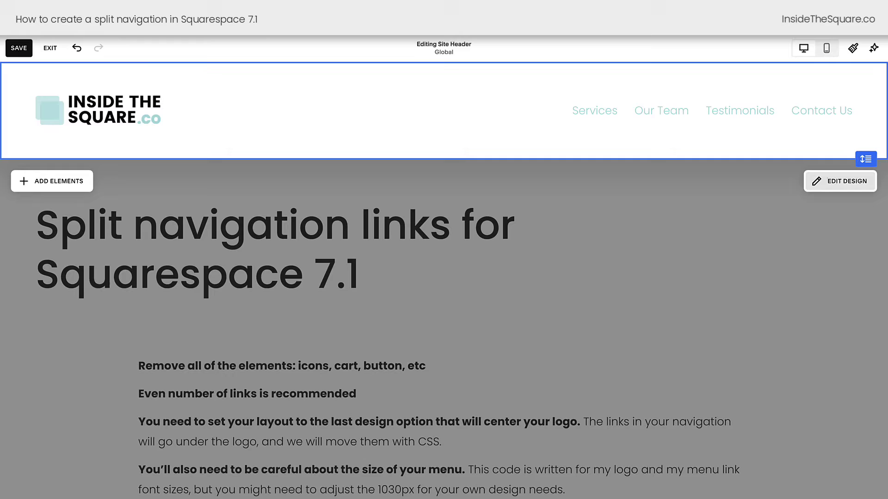
# - Set the header's navigation color to the darkest swatch in the site palette
pyautogui.click(840, 181)
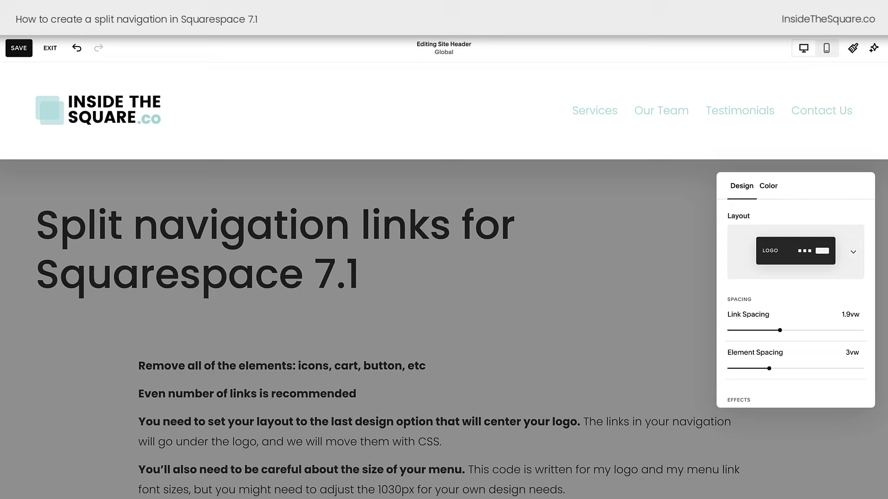
pyautogui.click(768, 185)
pyautogui.click(858, 312)
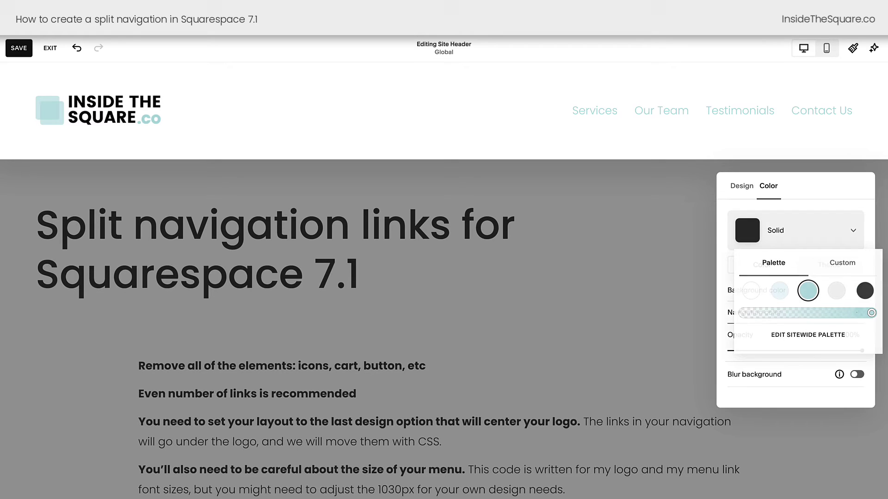
pyautogui.click(864, 290)
pyautogui.click(801, 197)
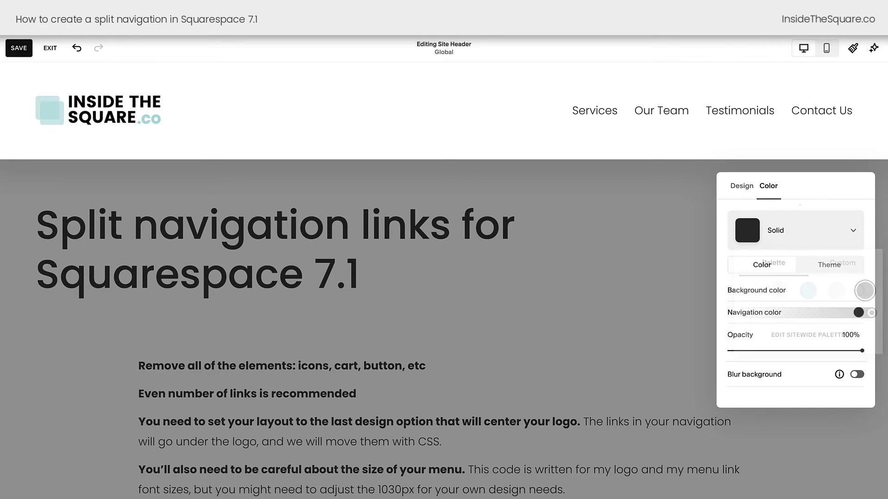
# - Change the header layout to the last option, with the logo centered above the navigation links
pyautogui.click(742, 186)
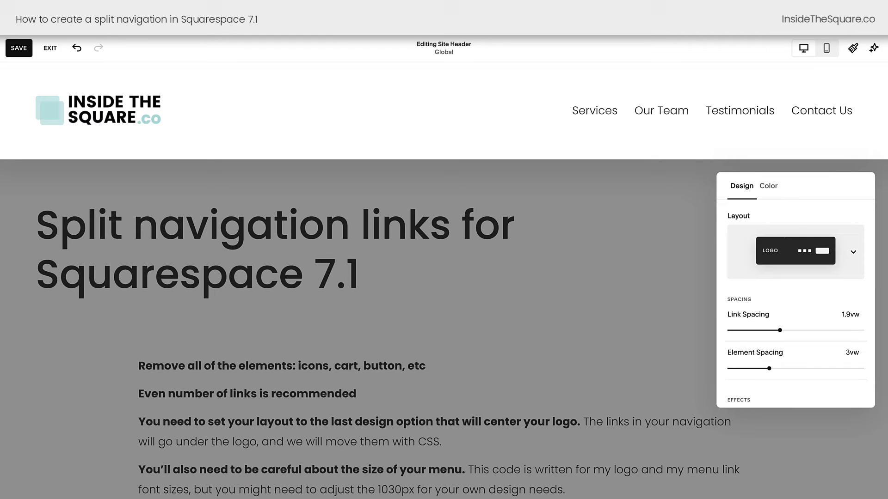
pyautogui.click(795, 252)
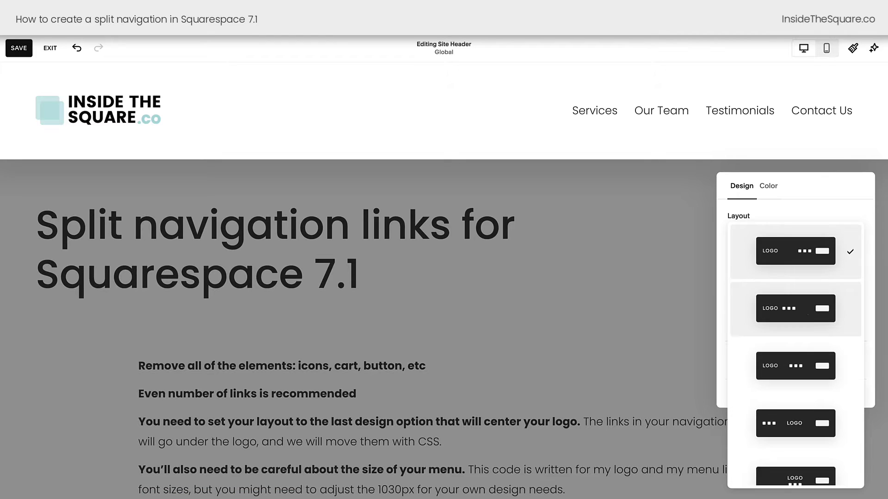
pyautogui.scroll(-1, 797, 300)
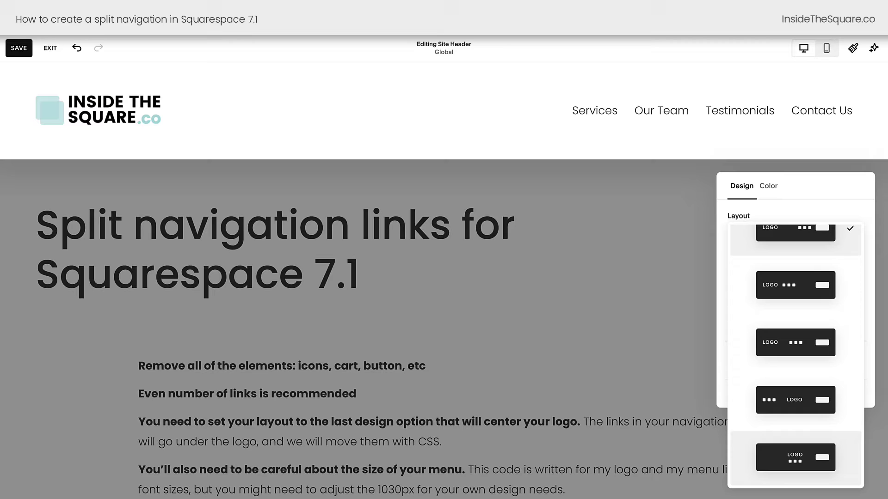
pyautogui.click(795, 458)
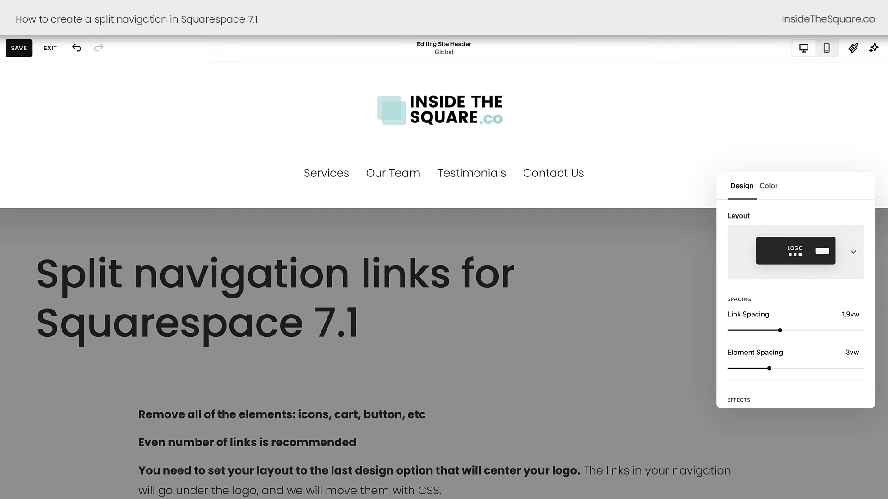
pyautogui.press('Escape')
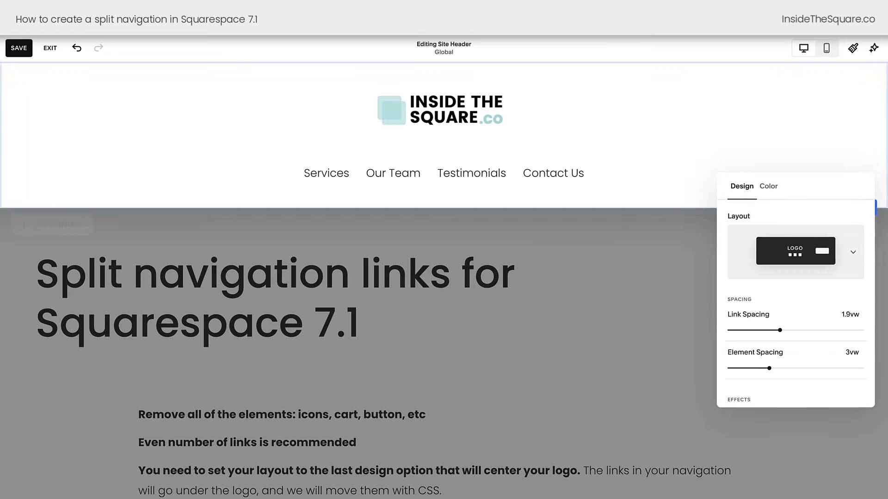
# - Recheck the chosen header layout among the options, then save the header changes and exit editing
pyautogui.click(840, 229)
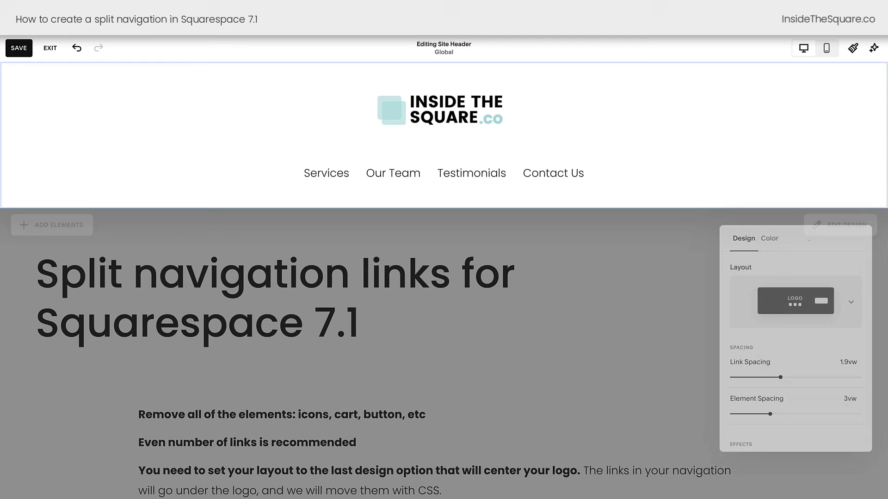
pyautogui.click(853, 301)
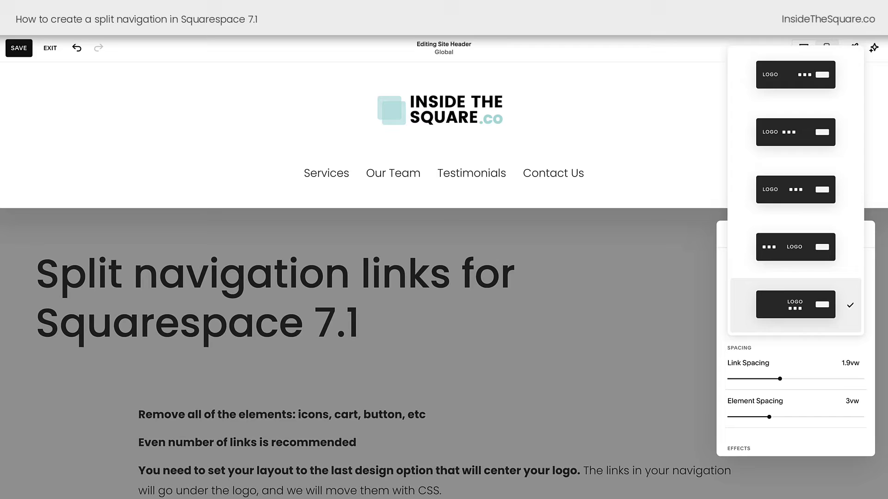
pyautogui.press('Escape')
pyautogui.press('Escape')
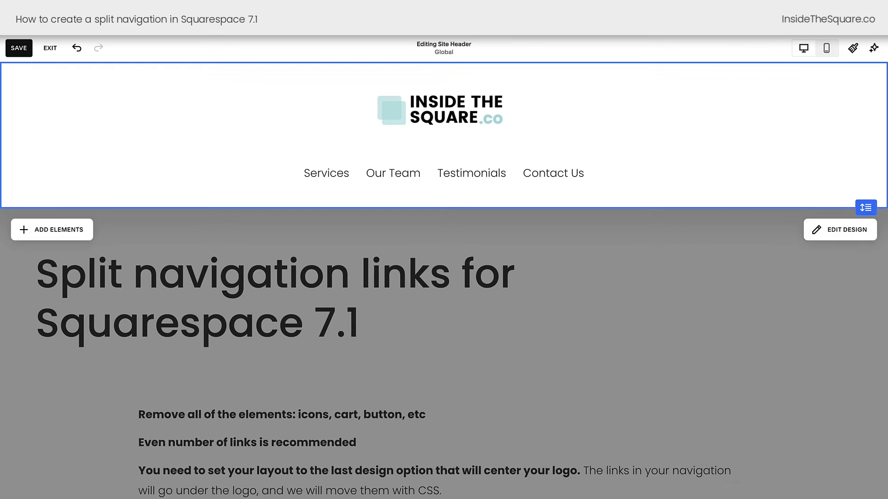
pyautogui.click(19, 48)
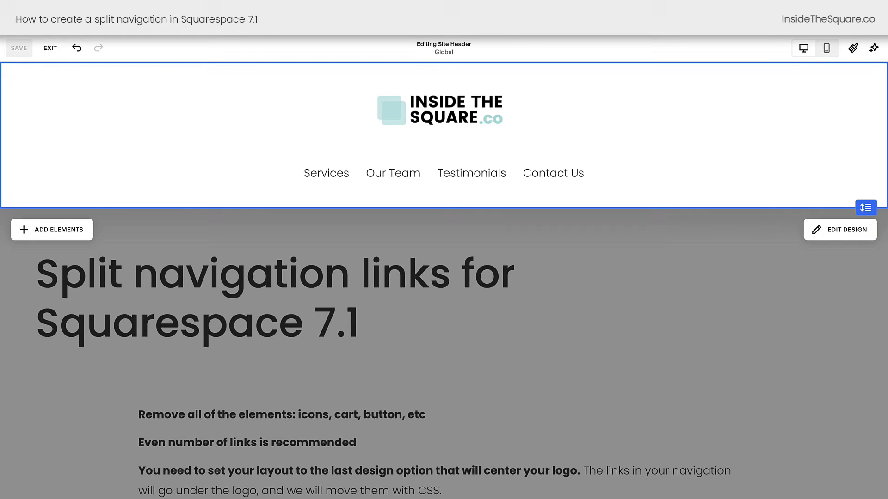
pyautogui.click(50, 48)
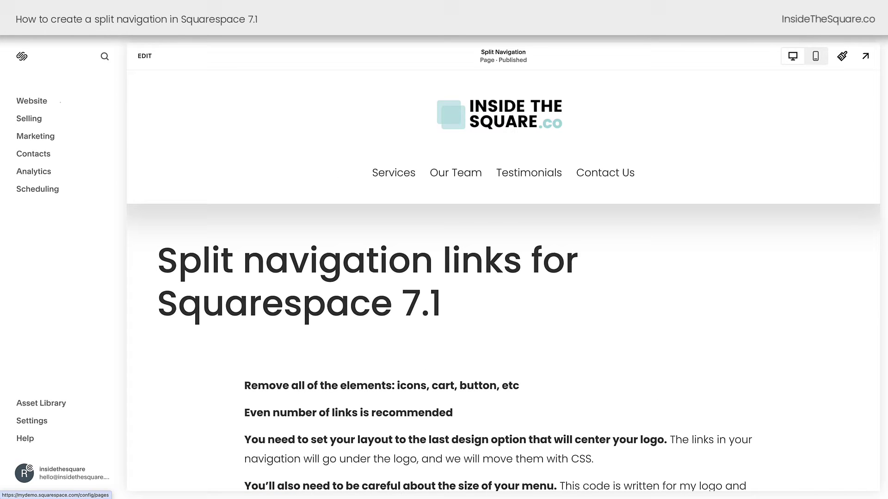
# - Open the site's Custom CSS editor and review the top and margin-right values in the page's sample code
pyautogui.click(60, 101)
pyautogui.click(79, 401)
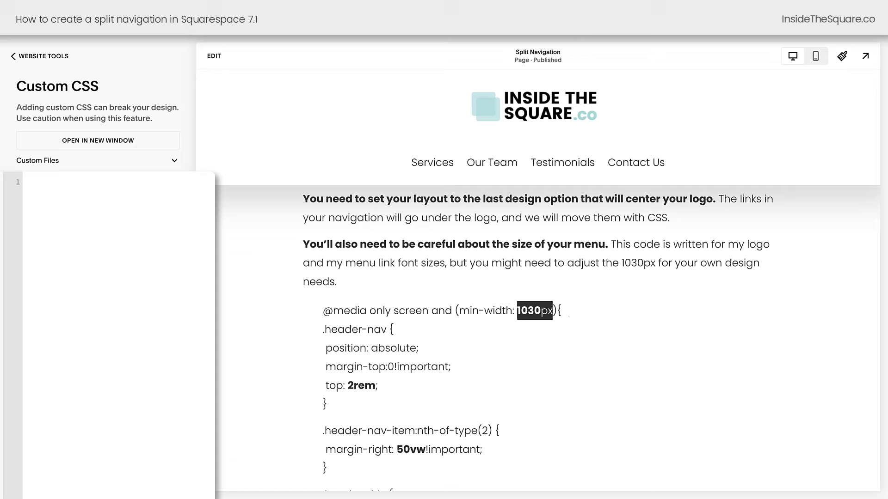
pyautogui.scroll(-1, 538, 342)
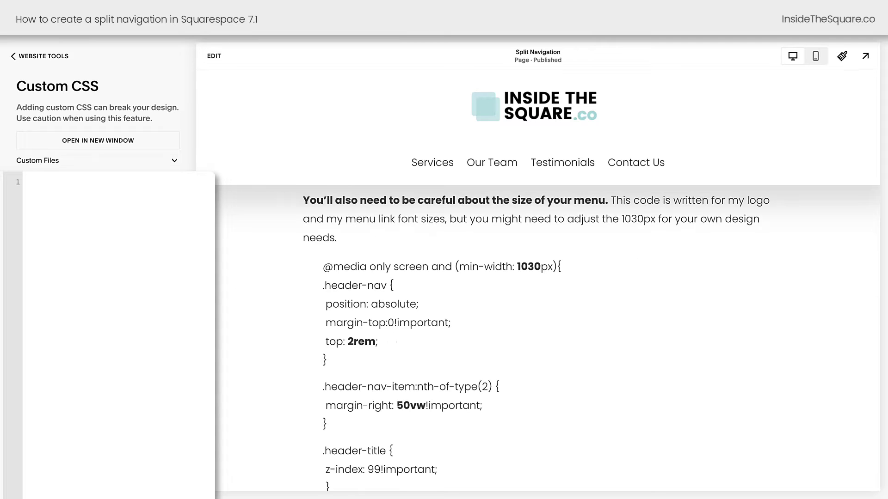
pyautogui.moveTo(380, 342); pyautogui.dragTo(325, 342)
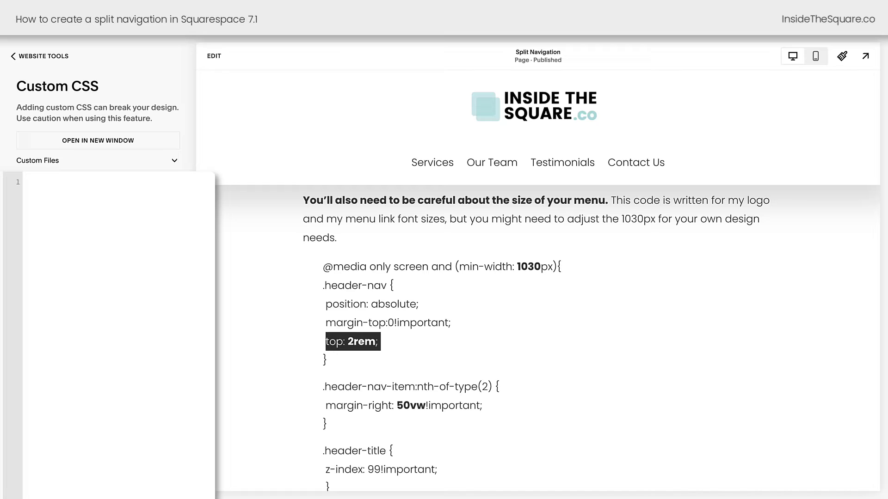
pyautogui.doubleClick(411, 406)
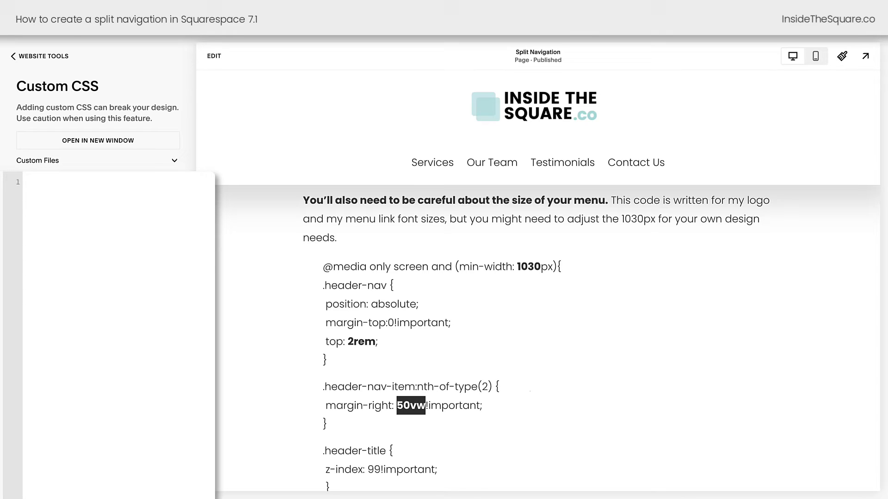
pyautogui.click(530, 391)
pyautogui.scroll(-1, 530, 392)
pyautogui.moveTo(328, 448); pyautogui.dragTo(321, 208)
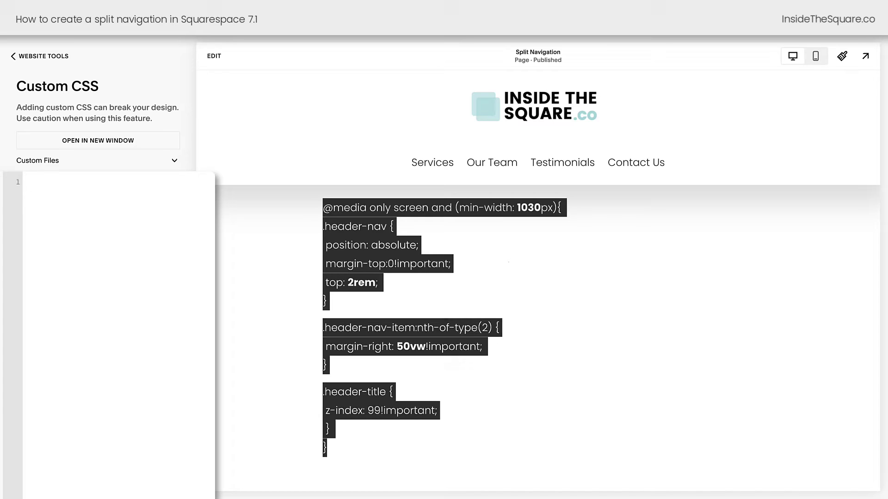
pyautogui.write('@media only screen and (min-width: 1030px){ .header-nav {  position: absolute;  margin-top:0!important;  top: 2rem; }  .header-nav-item:nth-of-type(2) {  margin-right: 50vw!important; }  .header-title {  z-index: 99!important;  } }')
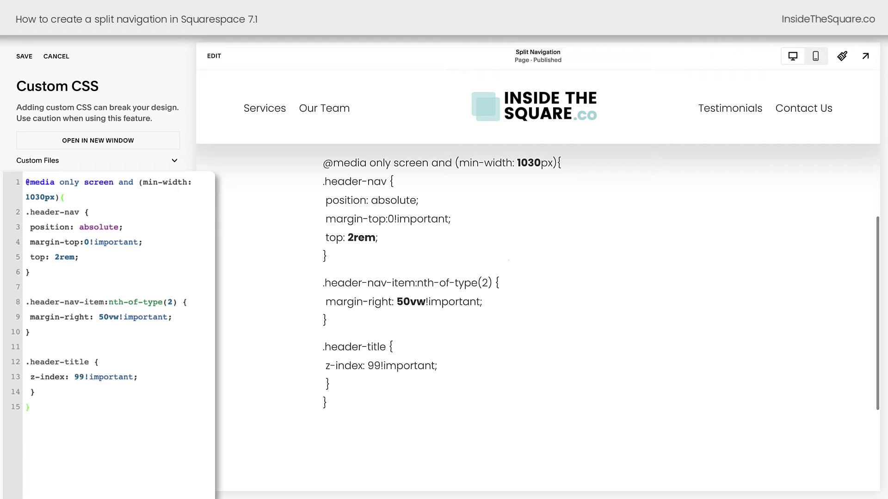
pyautogui.scroll(5, 536, 319)
pyautogui.scroll(2, 536, 319)
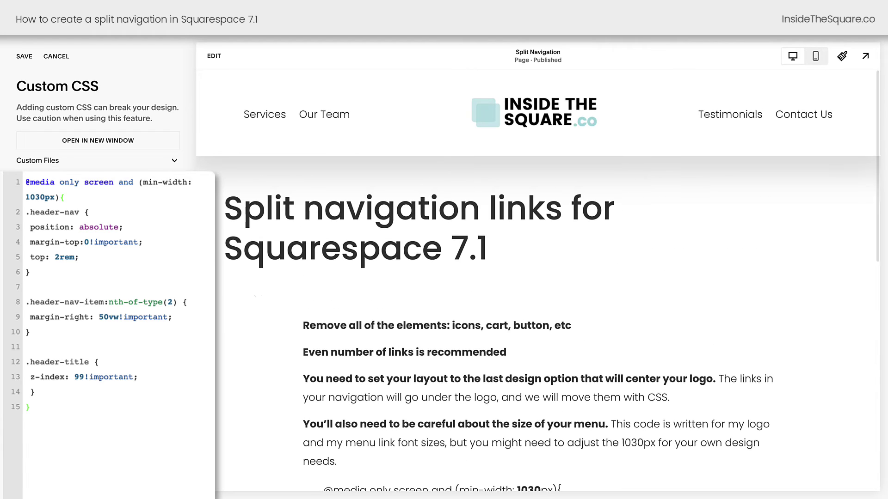
# - Examine the 1030px min-width value in the pasted media query
pyautogui.click(55, 197)
pyautogui.doubleClick(40, 197)
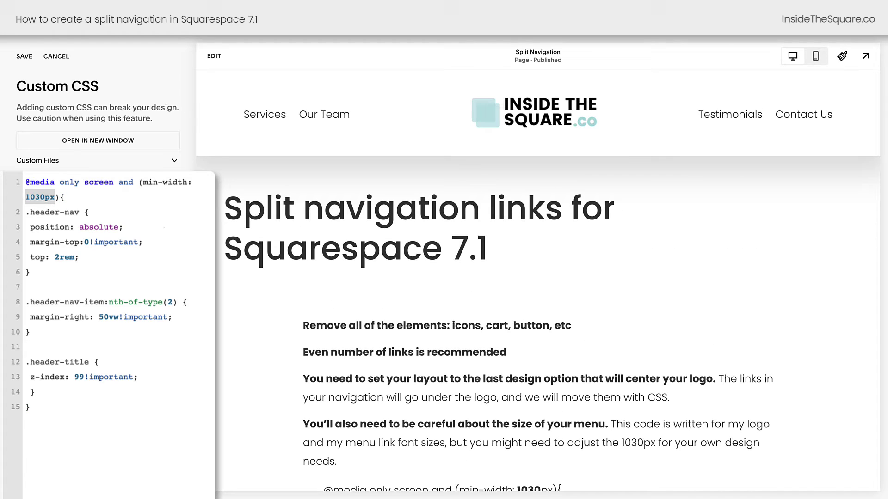
pyautogui.scroll(-1, 660, 294)
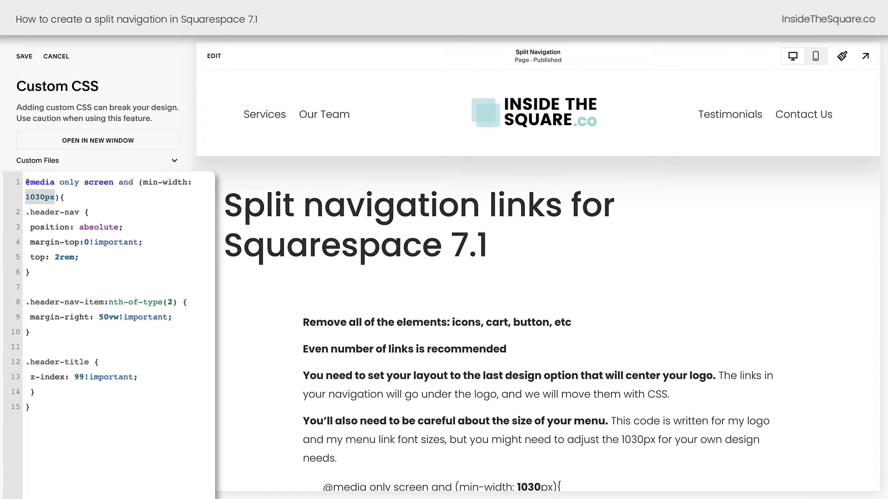
pyautogui.click(41, 197)
pyautogui.moveTo(45, 198); pyautogui.dragTo(22, 199)
# - Try a top value of 5rem for .header-nav, then set it to 0rem
pyautogui.moveTo(60, 257); pyautogui.dragTo(55, 257)
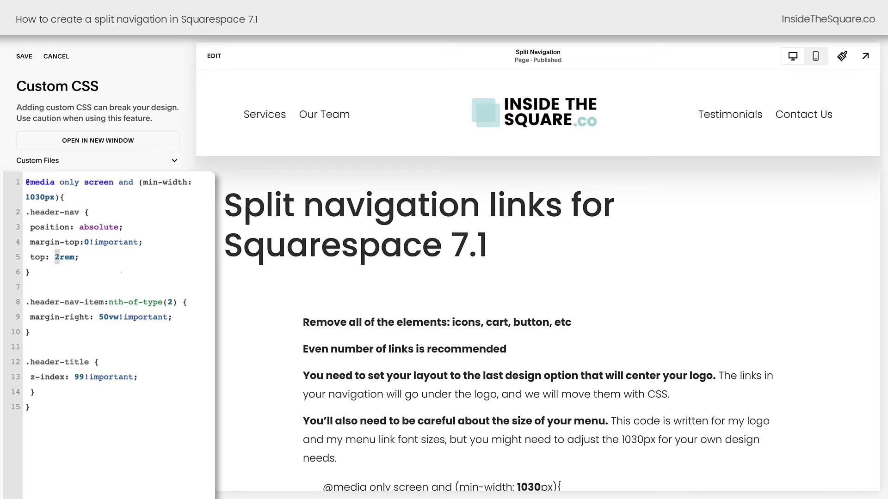
pyautogui.write('5')
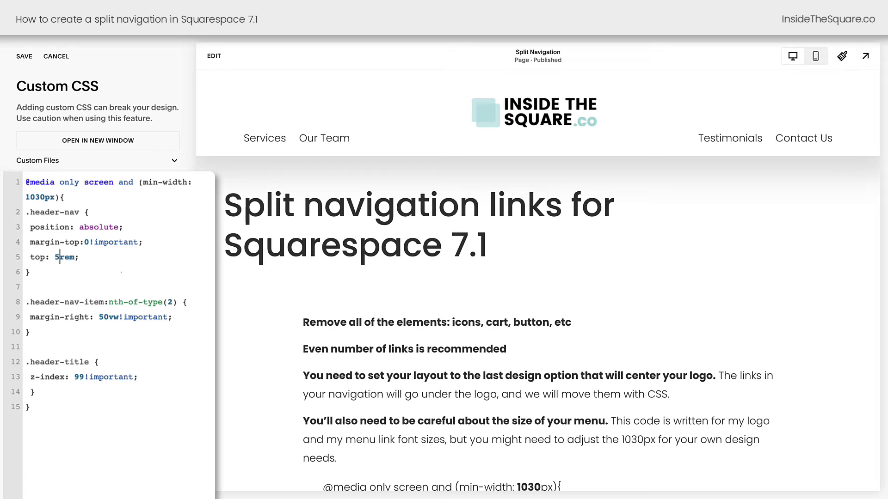
pyautogui.hotkey('shift', 'Left')
pyautogui.write('0')
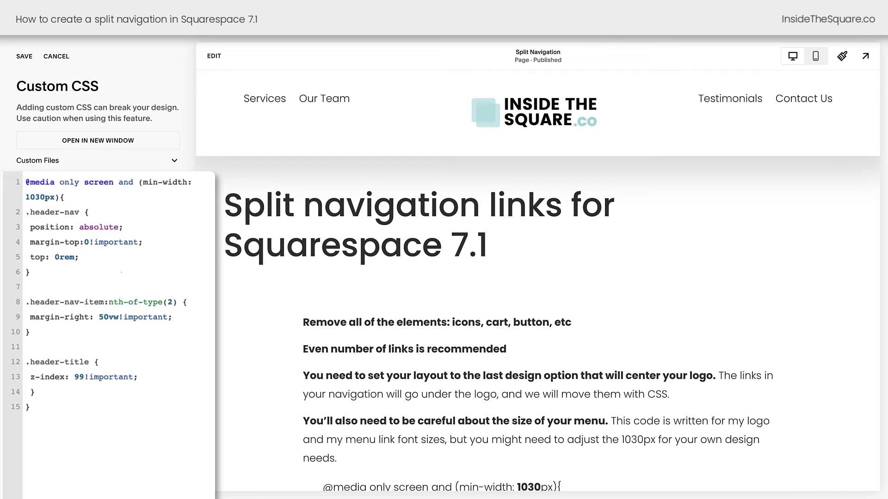
# - Try a top value of 2rem for .header-nav, then set it to 25px
pyautogui.hotkey('shift', 'Left')
pyautogui.write('2')
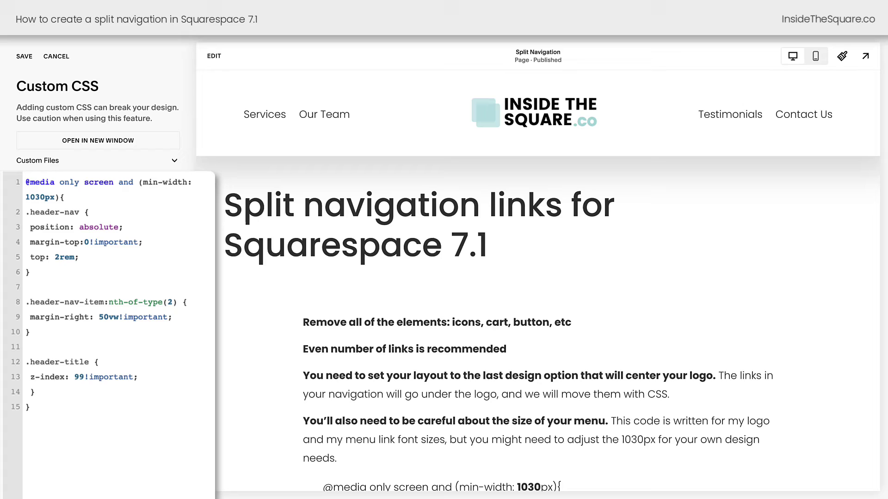
pyautogui.click(75, 257)
pyautogui.moveTo(75, 257); pyautogui.dragTo(60, 258)
pyautogui.write('5px')
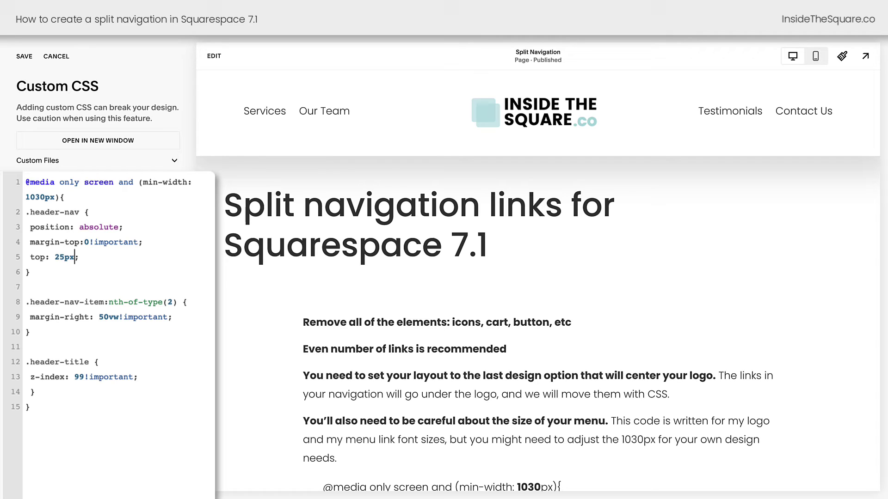
# - Highlight the top declaration in the .header-nav rule to examine it
pyautogui.hotkey('shift', 'Left')
pyautogui.hotkey('shift', 'Left')
pyautogui.hotkey('shift', 'Left')
pyautogui.hotkey('shift', 'Left')
pyautogui.hotkey('shift', 'Left')
pyautogui.hotkey('shift', 'Left')
pyautogui.hotkey('shift', 'Left')
pyautogui.hotkey('shift', 'Left')
pyautogui.hotkey('shift', 'Left')
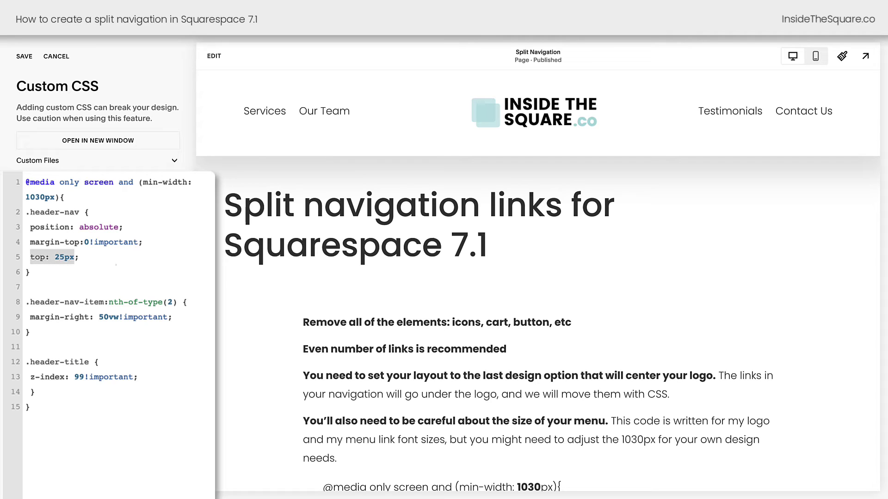
# - Try nth-of-type values 1 and 3 in the .header-nav-item selector, then restore 2
pyautogui.click(173, 317)
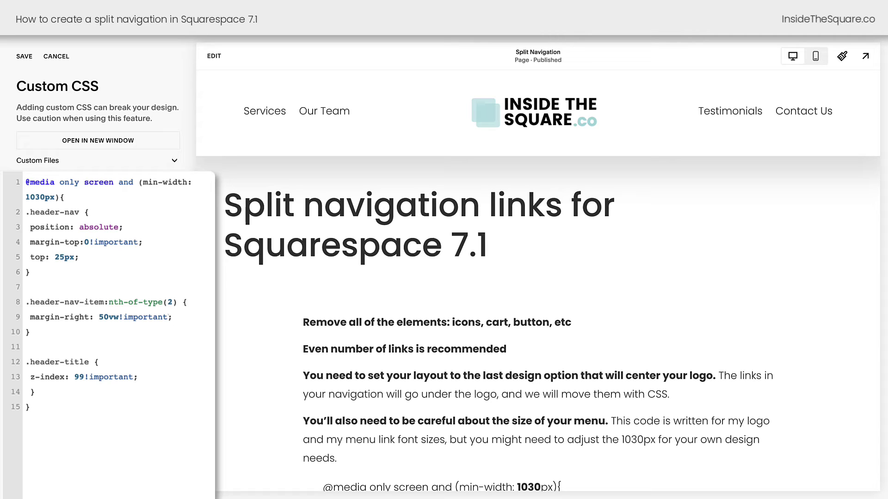
pyautogui.press('Up')
pyautogui.hotkey('shift', 'Left')
pyautogui.press('Right')
pyautogui.press('BackSpace')
pyautogui.write('1')
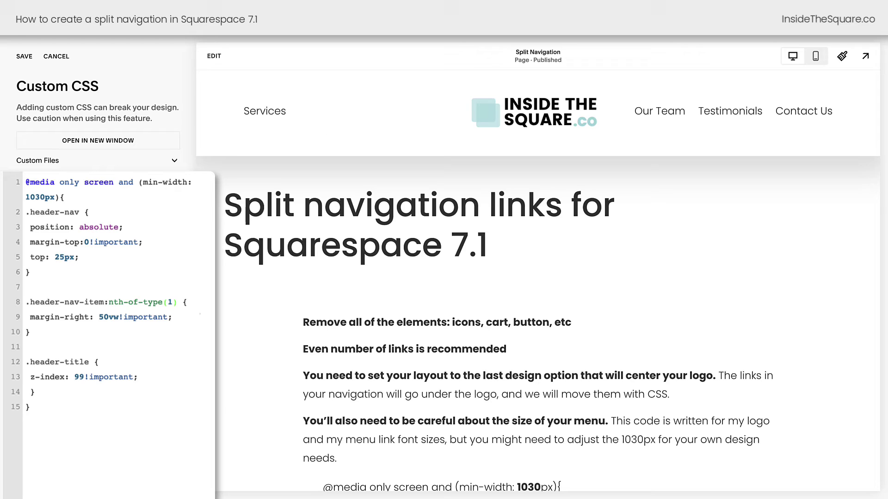
pyautogui.press('BackSpace')
pyautogui.write('3')
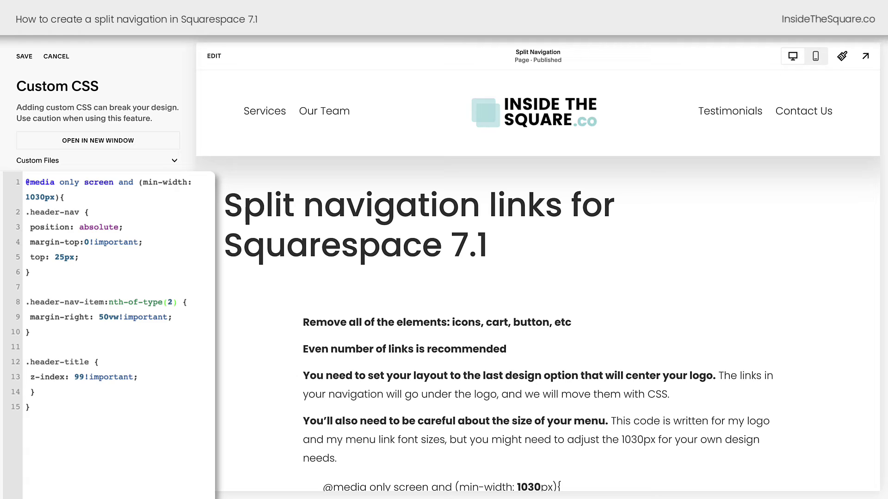
pyautogui.hotkey('shift', 'Left')
pyautogui.write('3')
pyautogui.hotkey('shift', 'Left')
pyautogui.write('2')
# - Try margin-right values of 20vw and 30vw in the .header-nav-item rule, then restore 50vw
pyautogui.click(104, 317)
pyautogui.hotkey('shift', 'Left')
pyautogui.write('2')
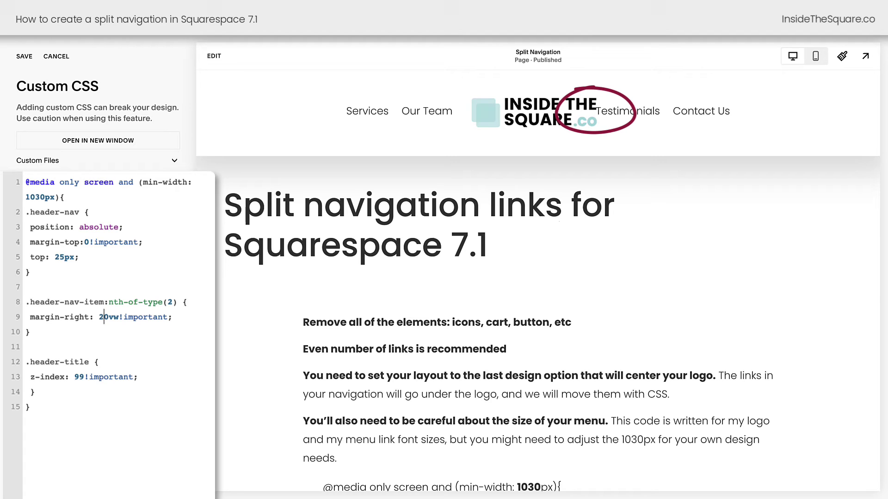
pyautogui.hotkey('shift', 'Left')
pyautogui.write('3')
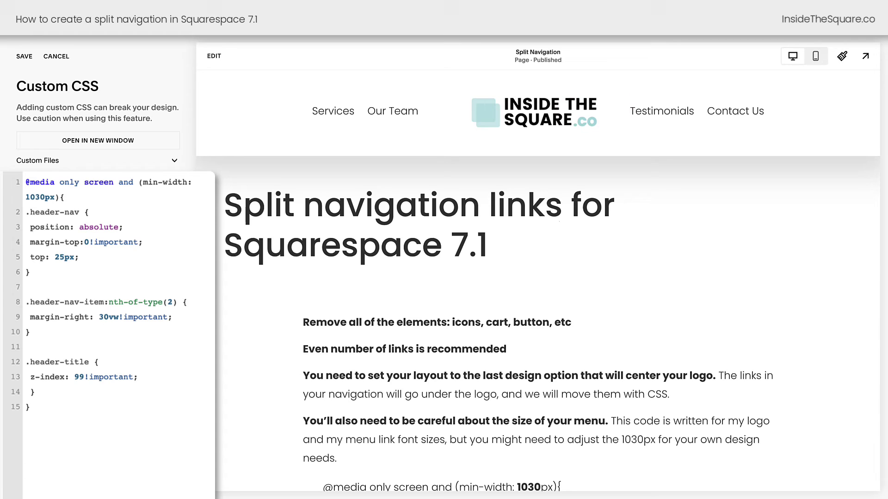
pyautogui.hotkey('shift', 'Left')
pyautogui.write('5')
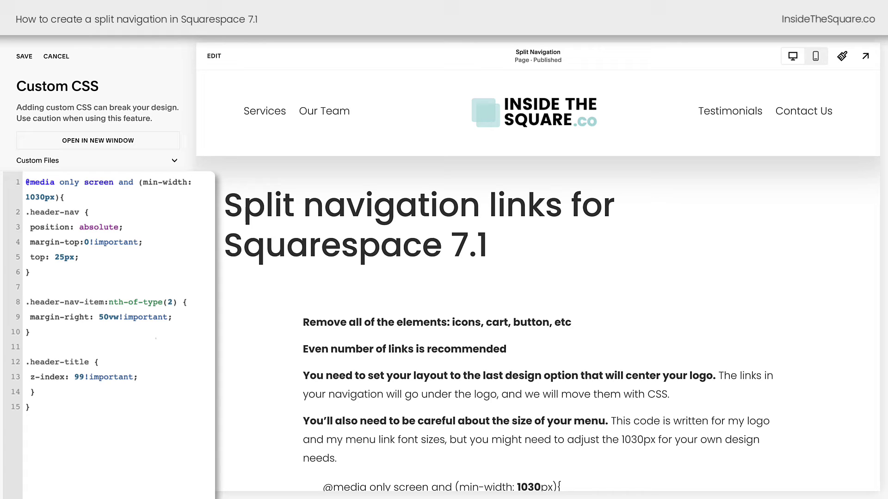
# - Review the .header-title z-index rule and save the custom CSS
pyautogui.moveTo(35, 407); pyautogui.dragTo(25, 362)
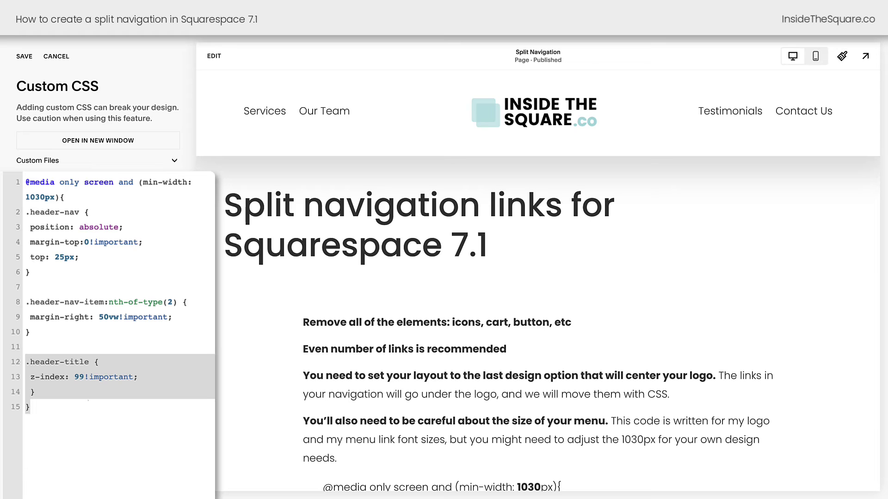
pyautogui.click(87, 407)
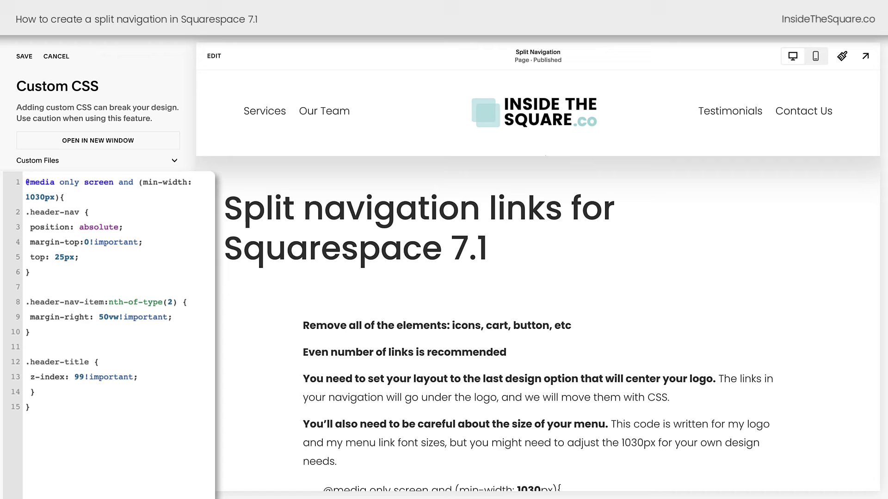
pyautogui.moveTo(40, 392); pyautogui.dragTo(26, 362)
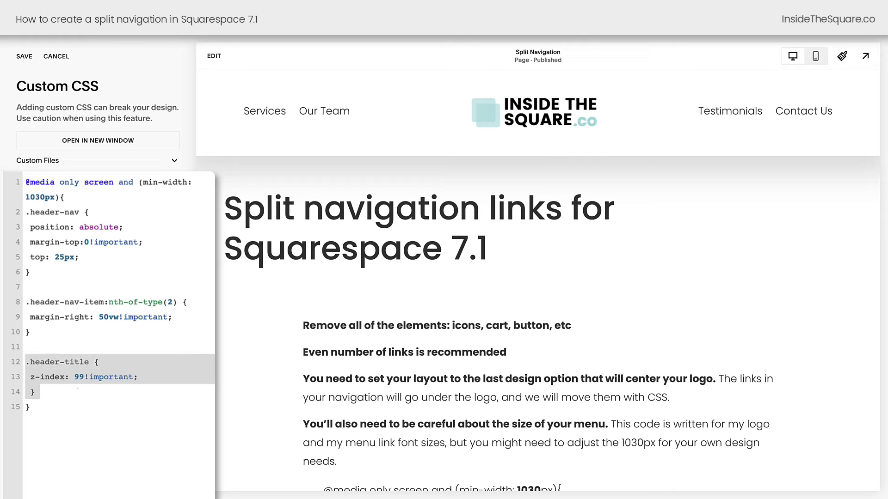
pyautogui.click(78, 390)
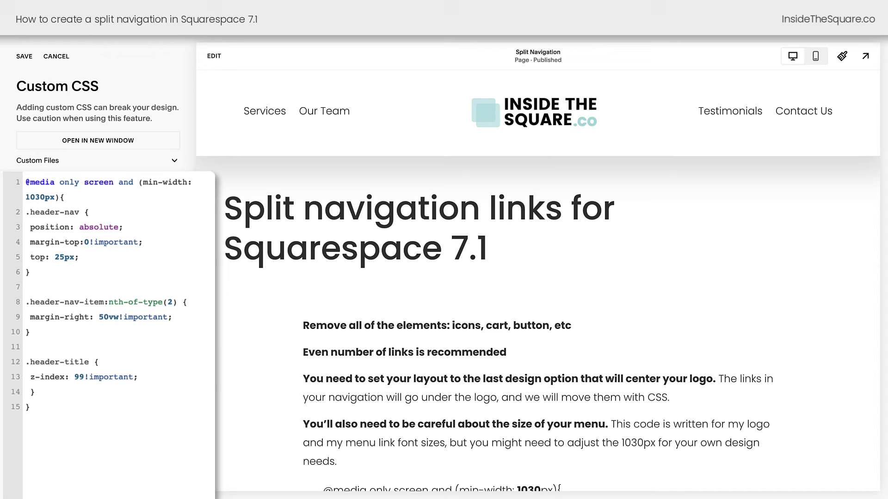
pyautogui.click(24, 57)
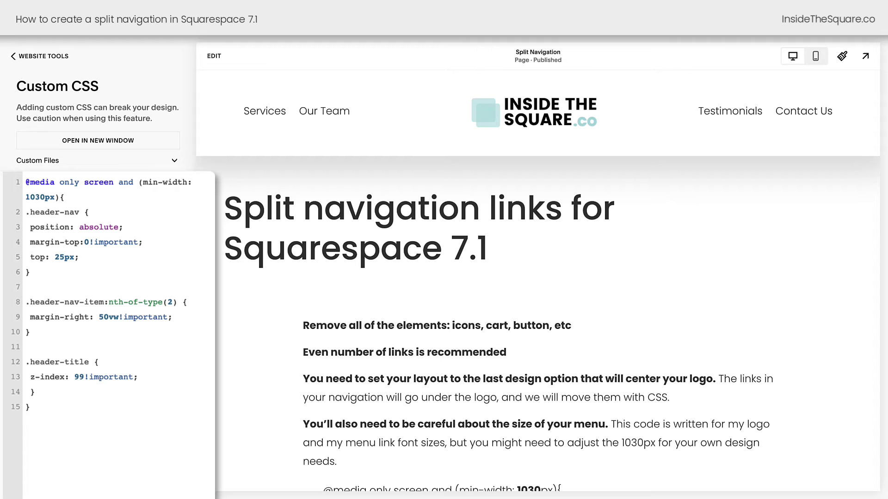